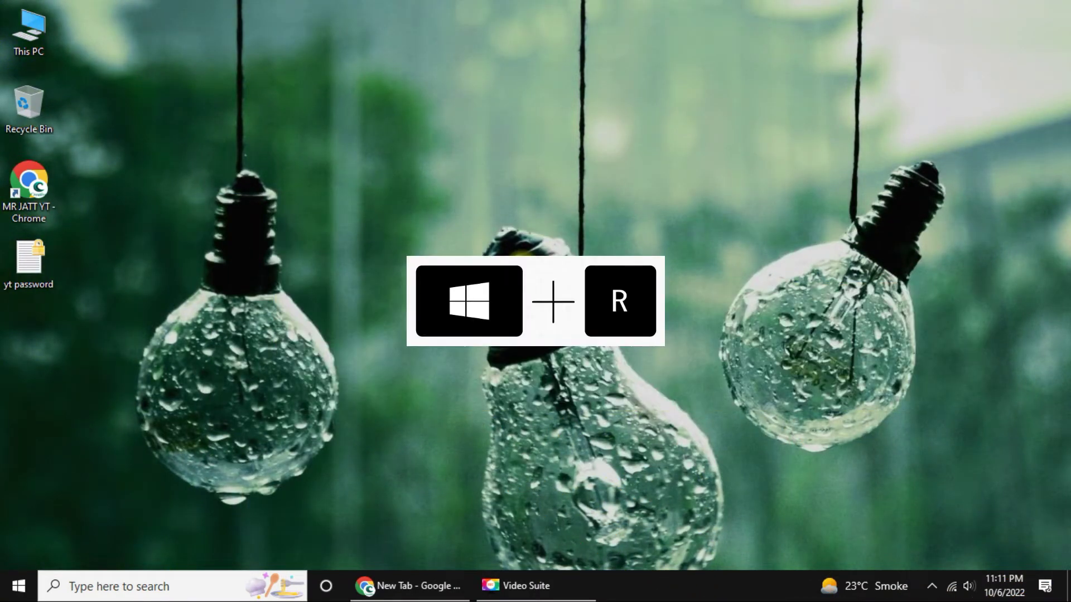
Step: Open the Sound control panel by running mmsys.cpl and set Speakers as the default playback device
key("super+r")
type("mmsys.cpl")
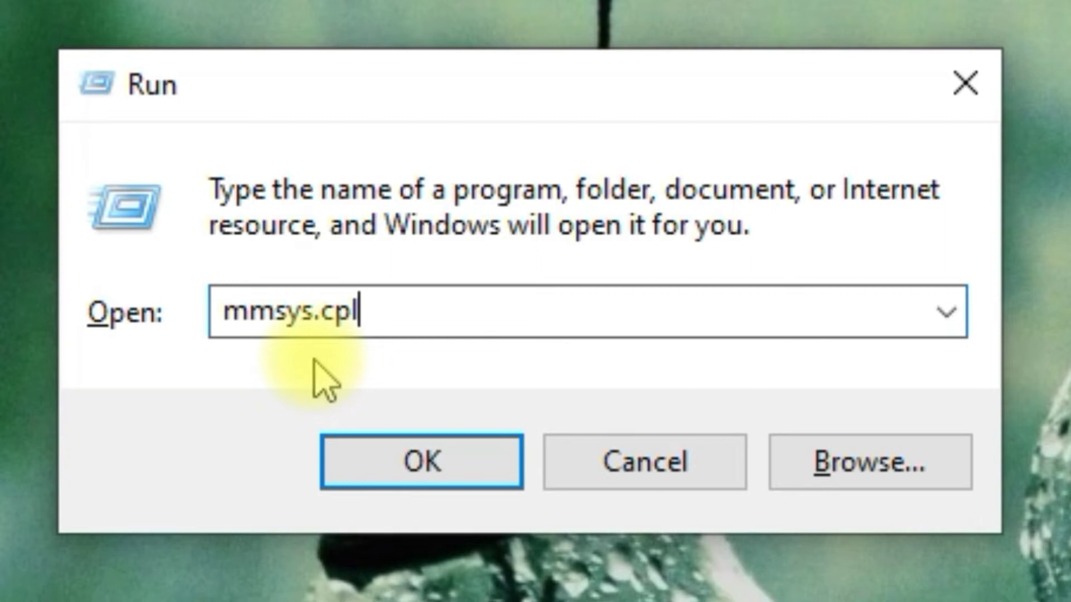
left_click(360, 450)
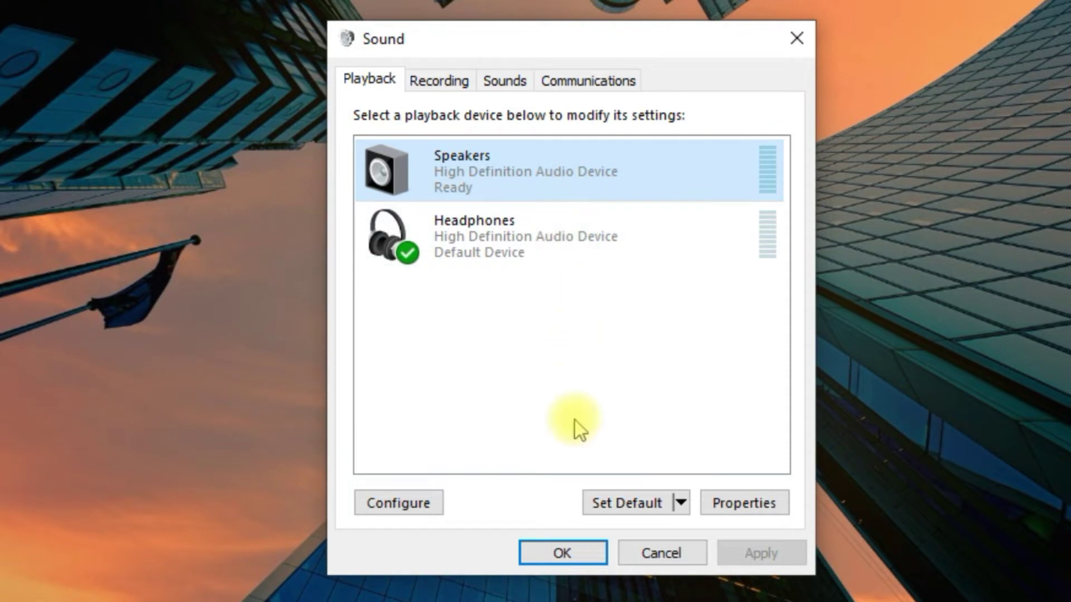
left_click(608, 504)
Step: Complete the speaker setup for Speakers with front left and right enabled as full-range speakers
left_click(398, 503)
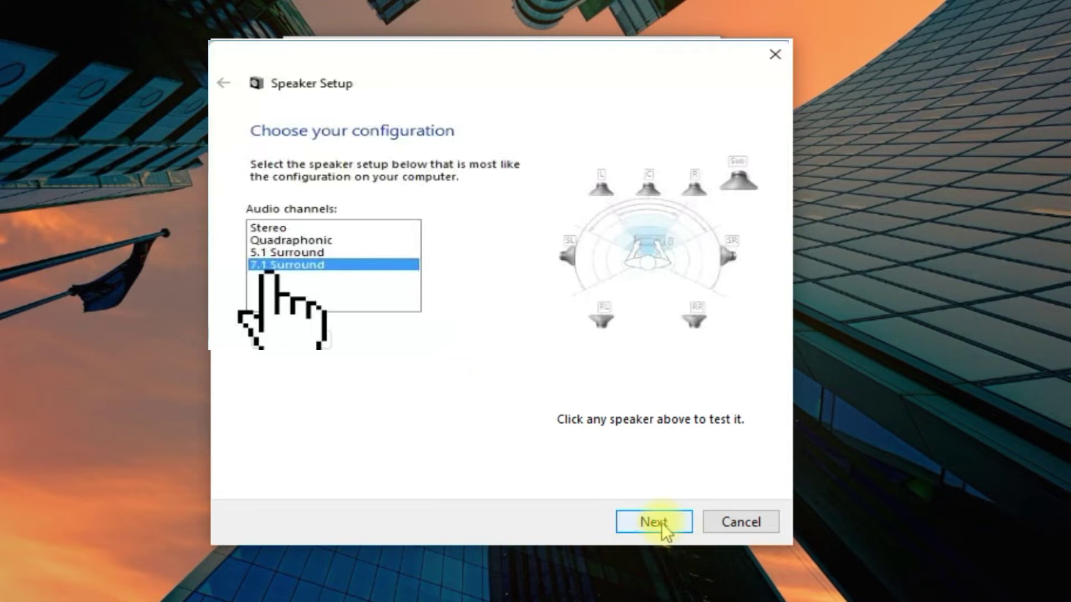
left_click(654, 522)
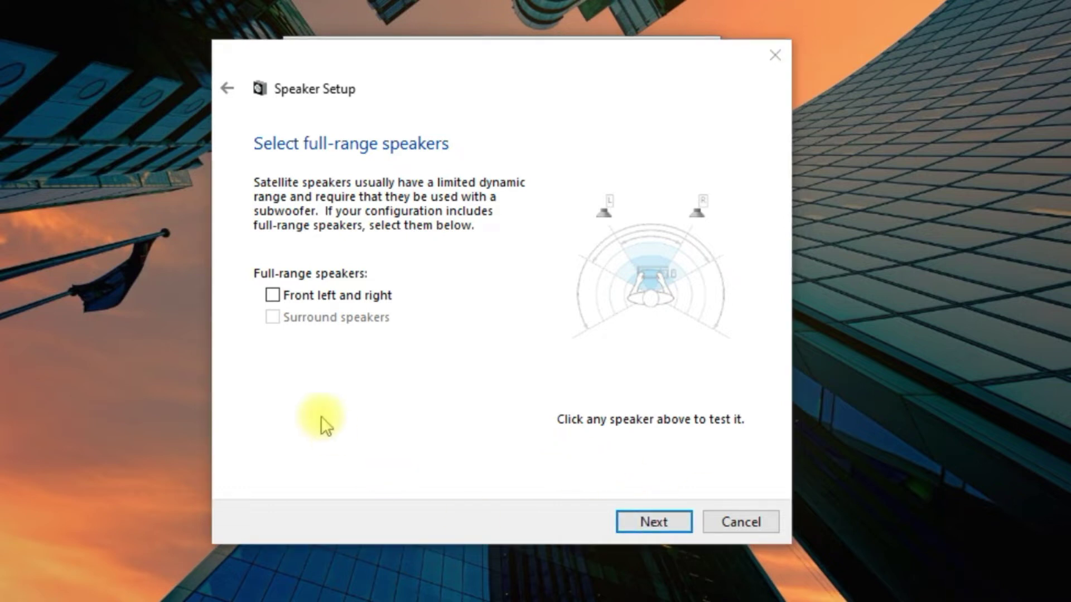
left_click(289, 301)
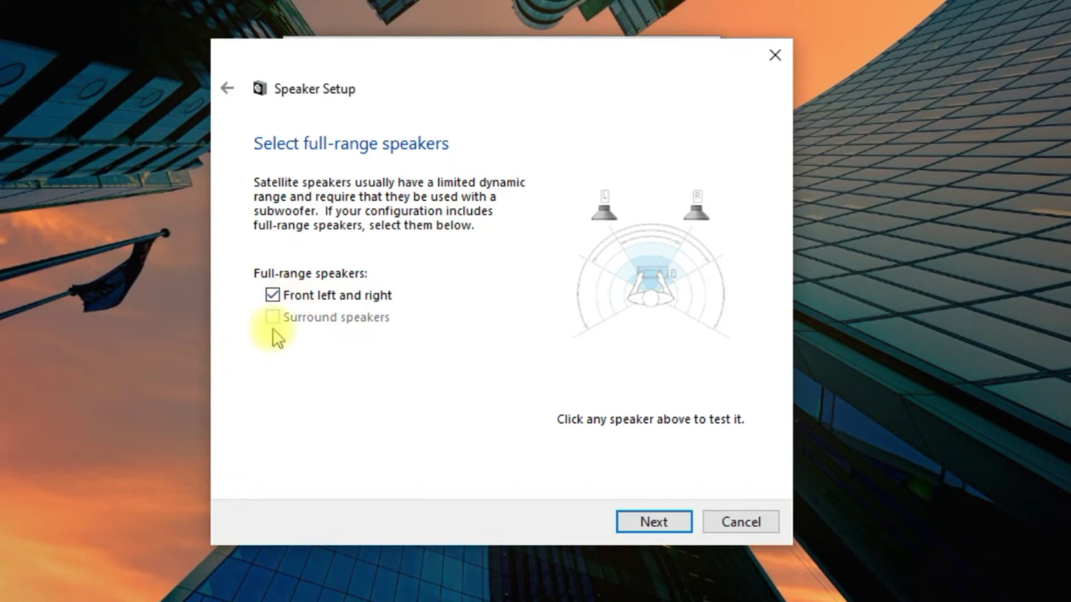
left_click(648, 519)
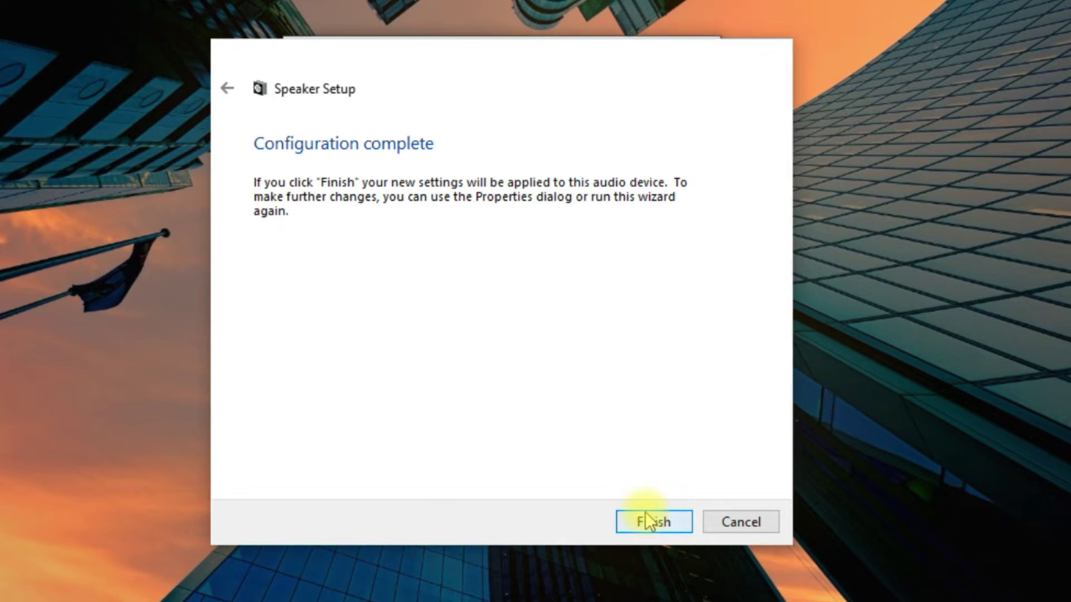
left_click(650, 521)
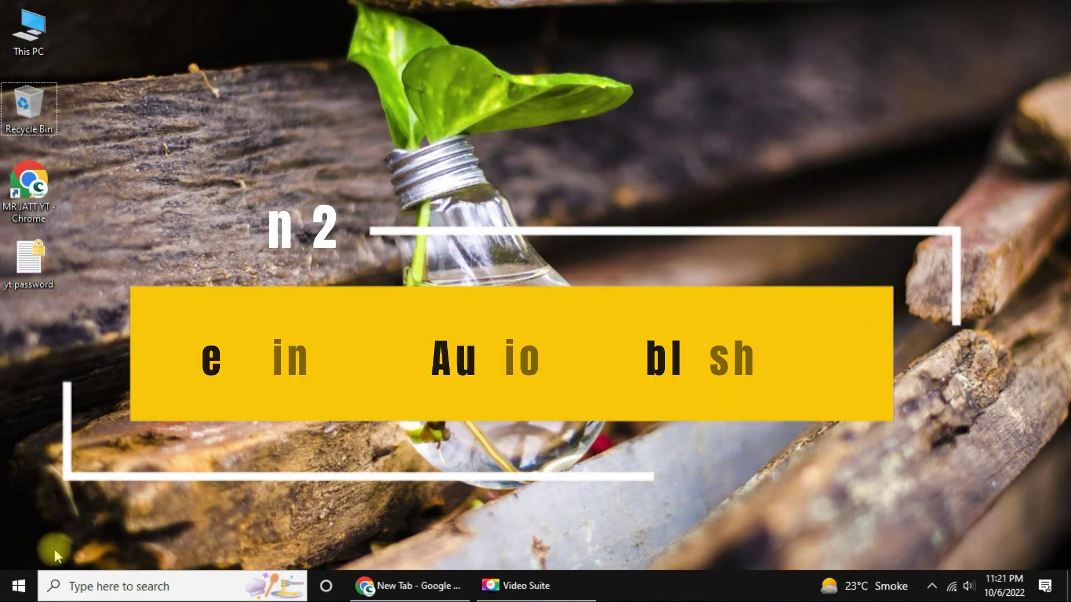
Step: Open the Troubleshoot page of the Update & Security settings
left_click(19, 585)
left_click(28, 512)
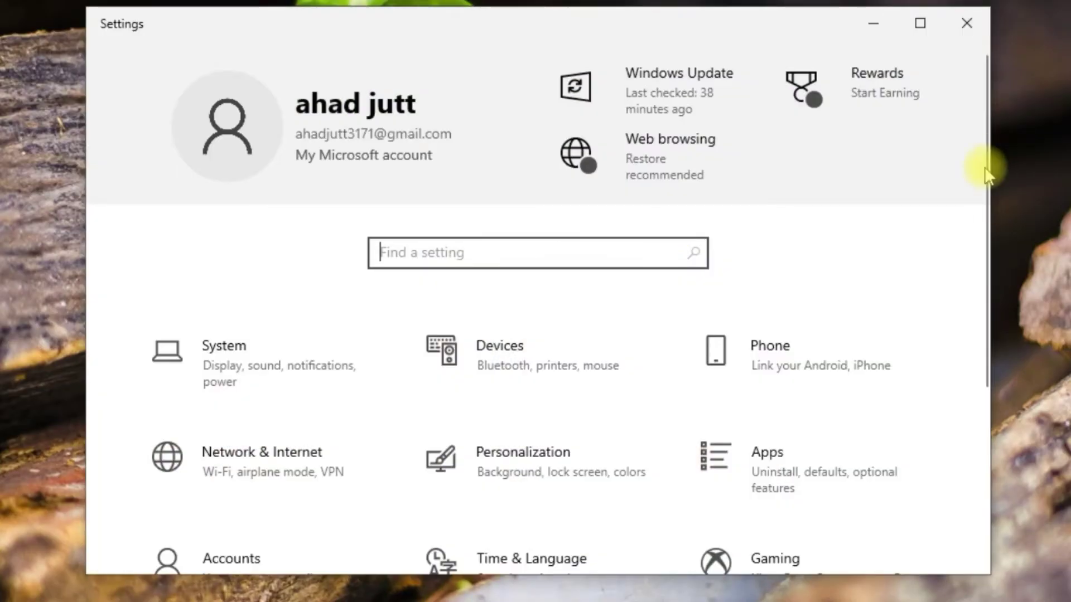
scroll(988, 259, "down", 5)
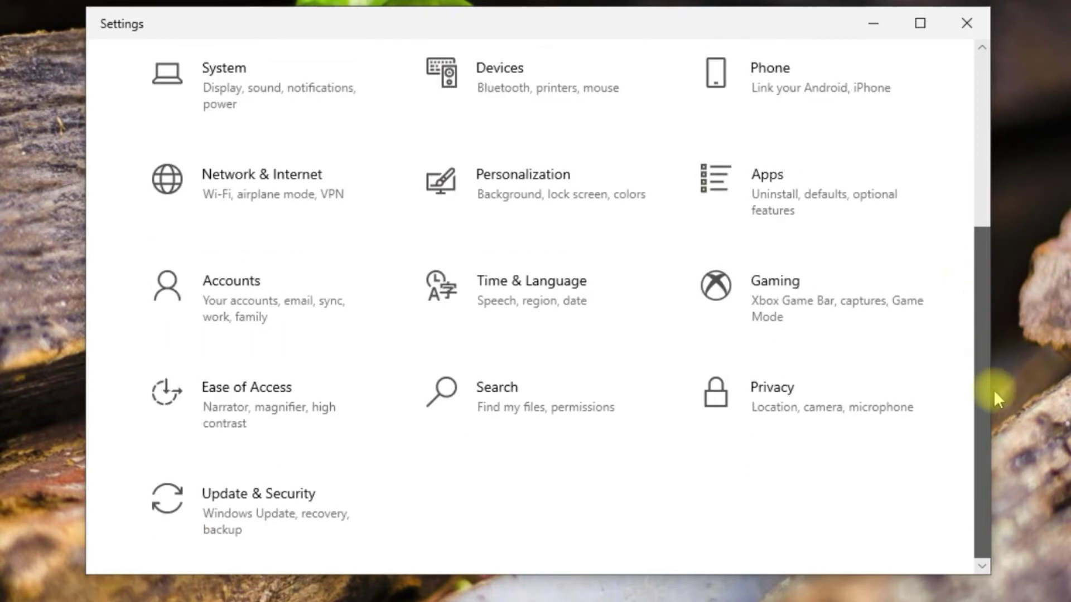
left_click(301, 495)
left_click(223, 451)
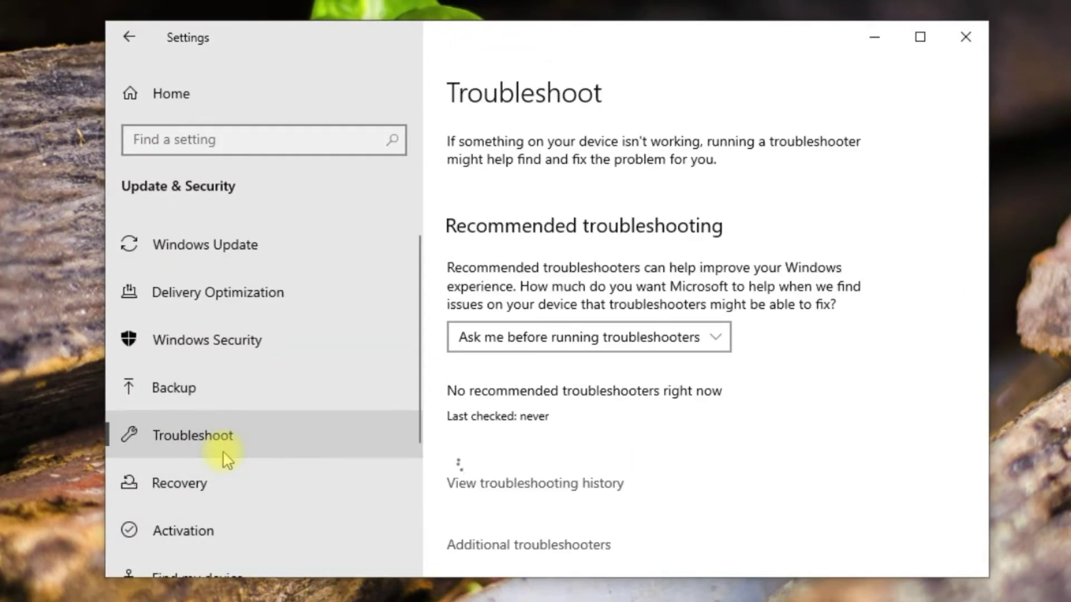
Step: Run the Playing Audio troubleshooter from the additional troubleshooters
left_click(500, 546)
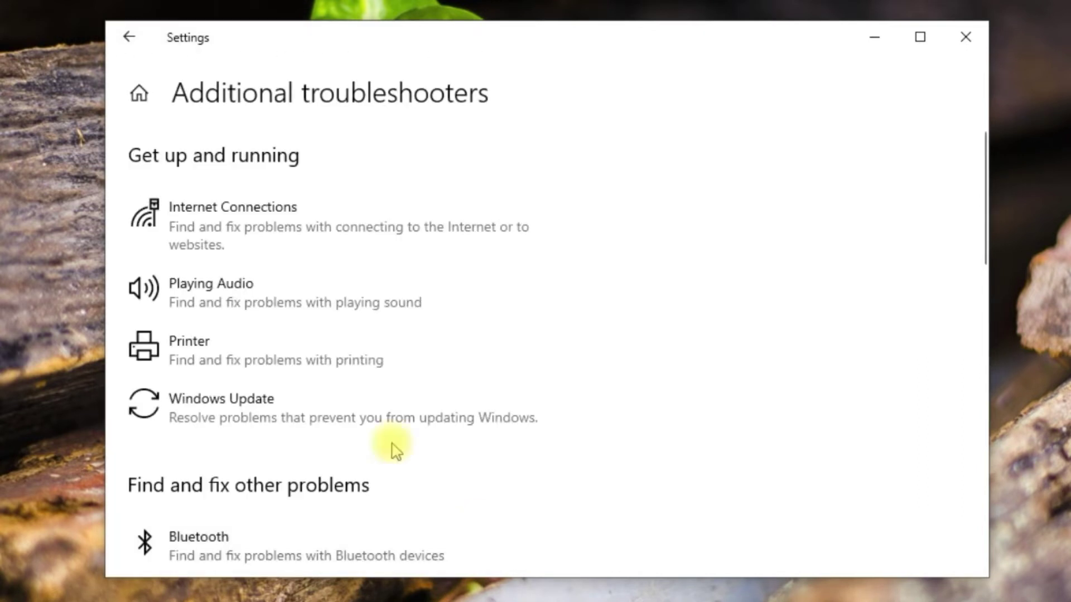
left_click(291, 296)
left_click(489, 349)
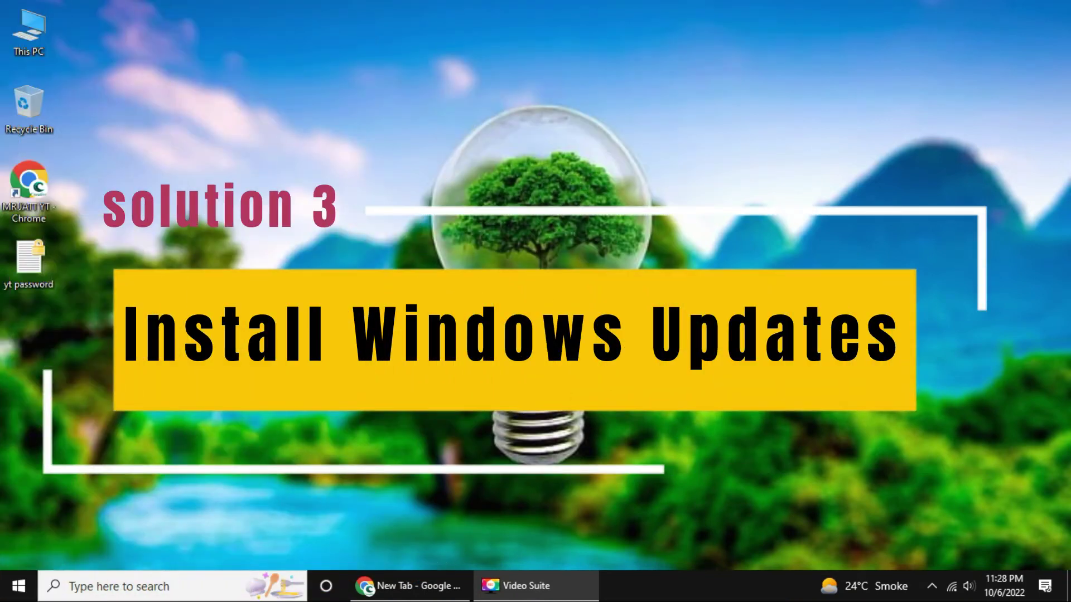
Step: Search Windows for "check", open the Windows Update settings and check for updates
left_click(191, 591)
type("check")
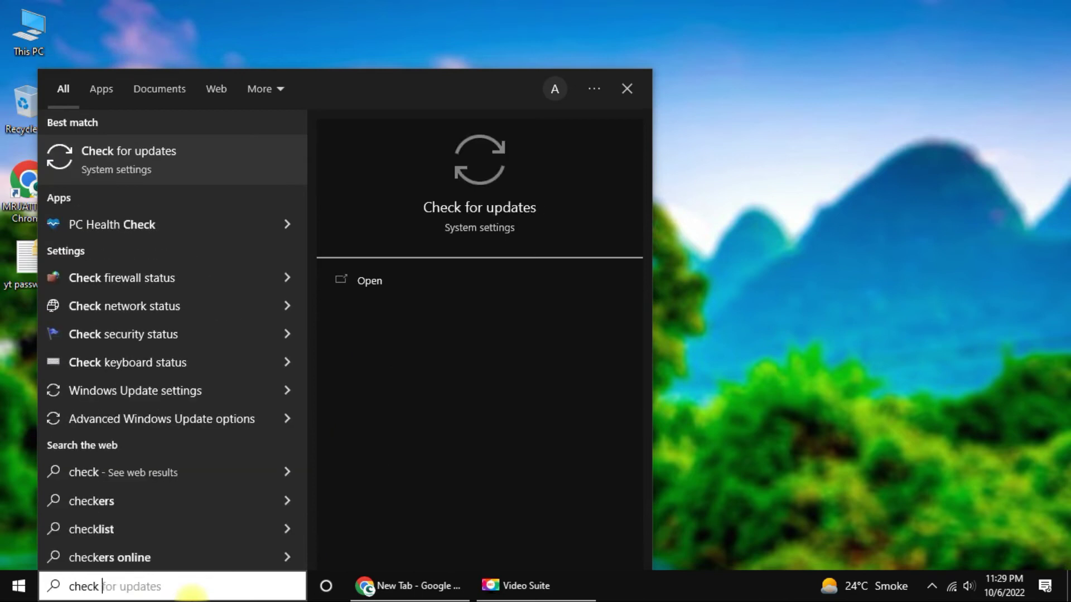
left_click(143, 178)
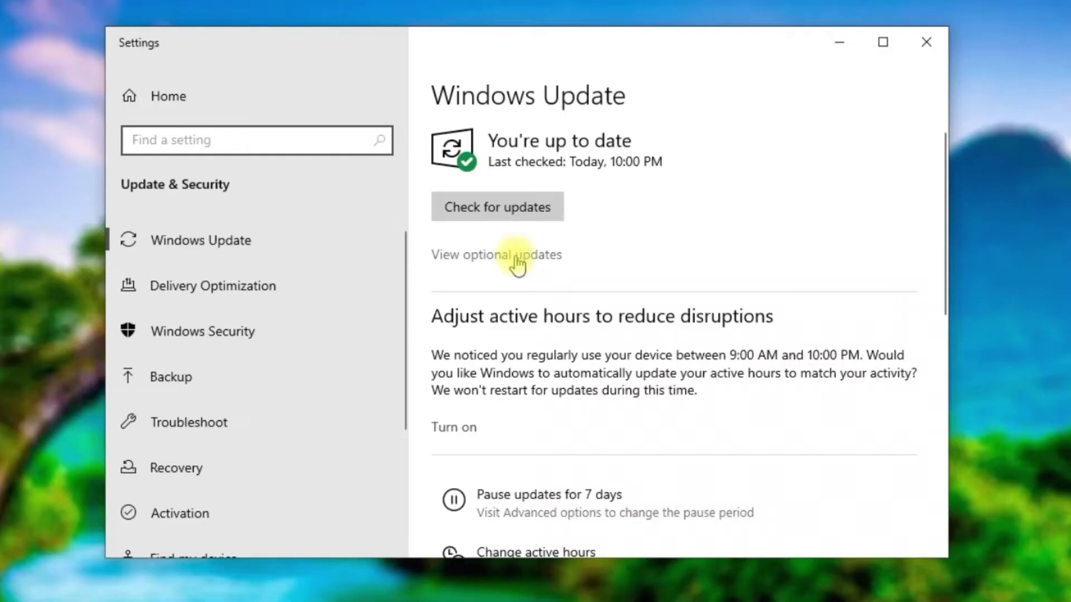
left_click(509, 214)
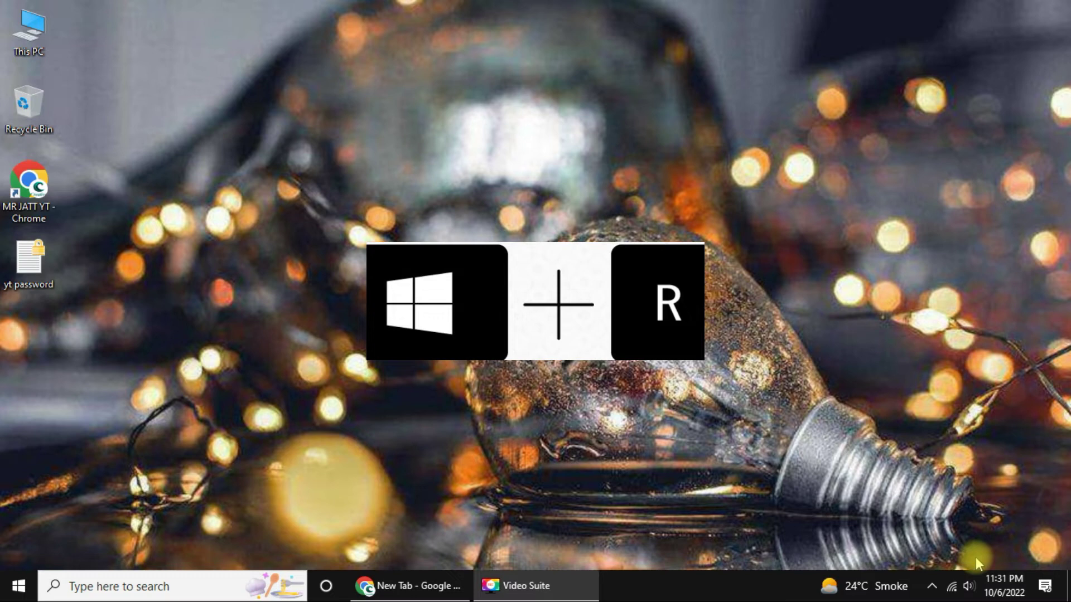
Step: Run mmsys.cpl to open the Sound control panel and open the properties of the Speakers device
key("super+r")
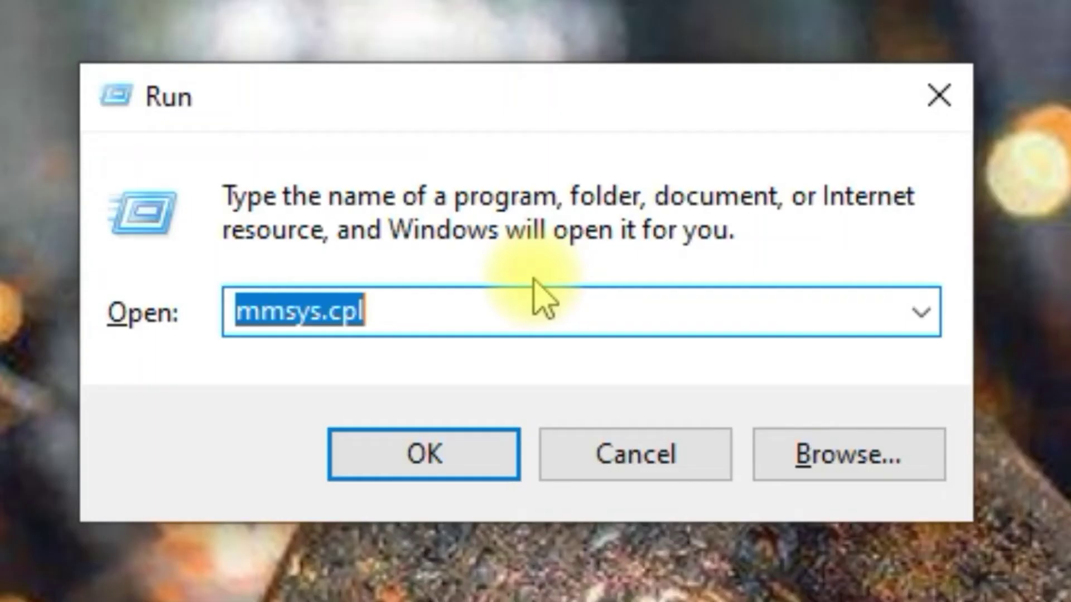
left_click(537, 306)
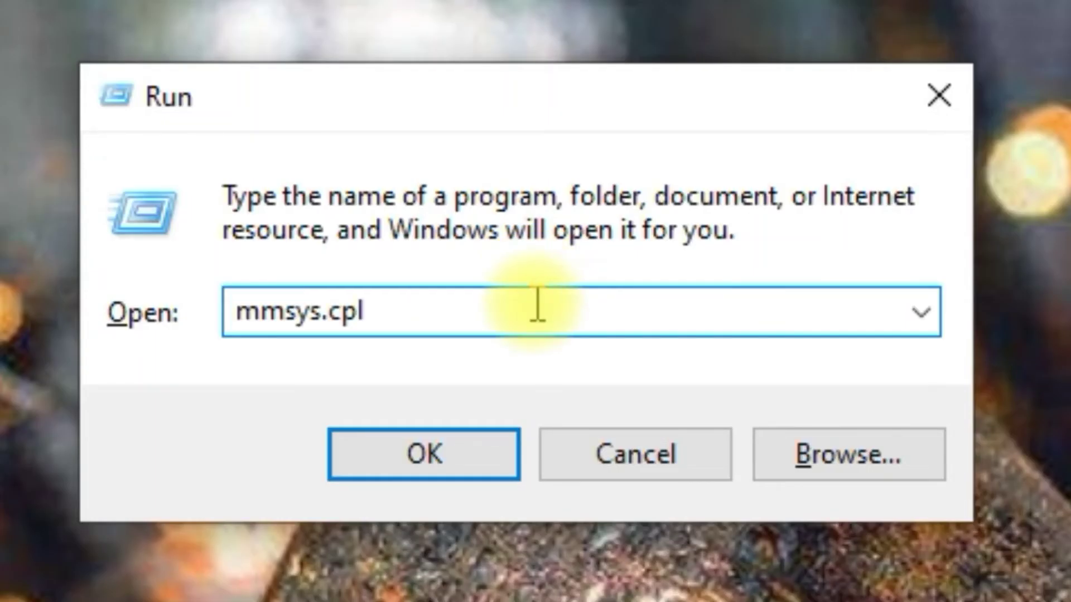
left_click(384, 454)
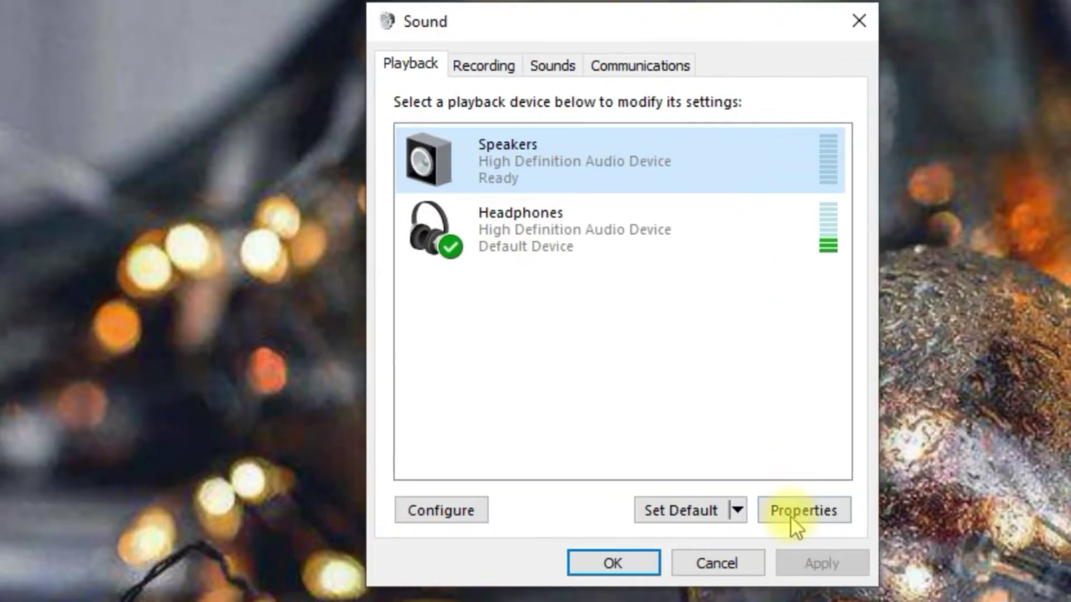
left_click(798, 510)
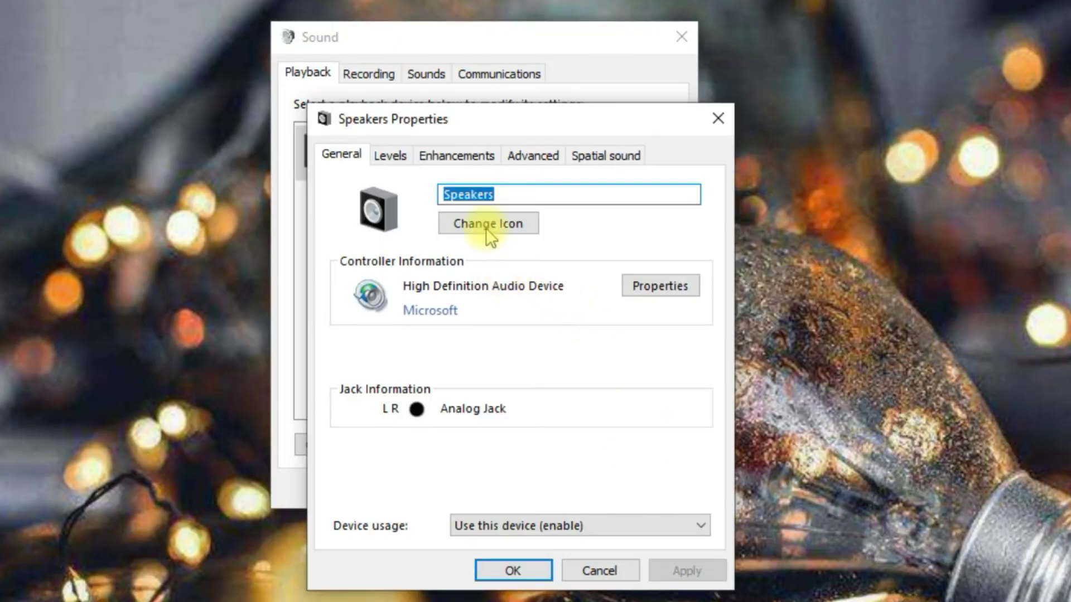
Step: Clear "Disable all enhancements" for the speakers and select Loudness Equalization in the list, applying the changes
left_click(466, 156)
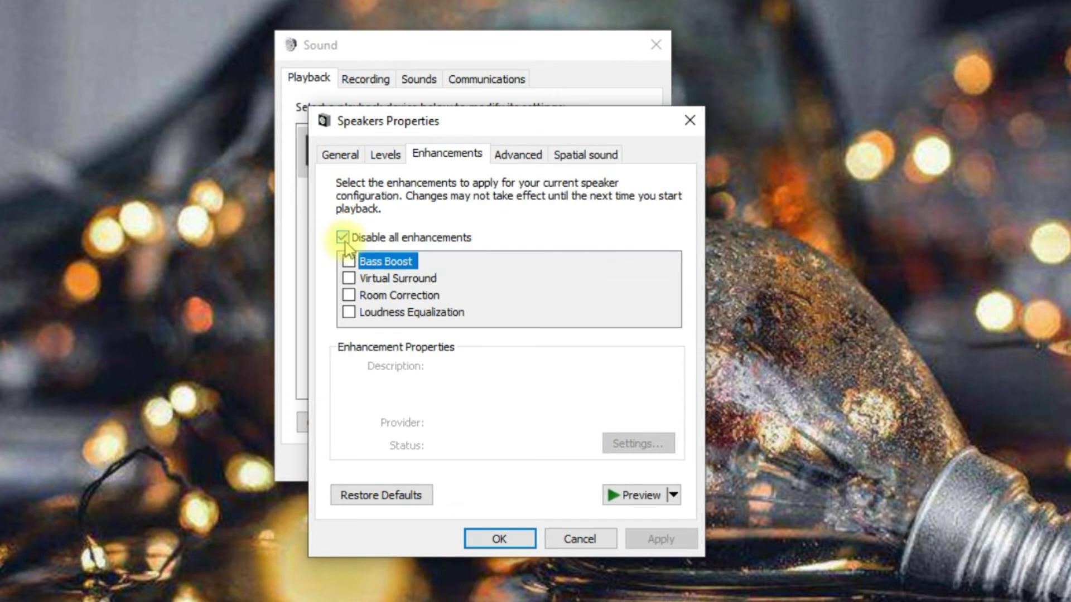
left_click(343, 239)
left_click(349, 311)
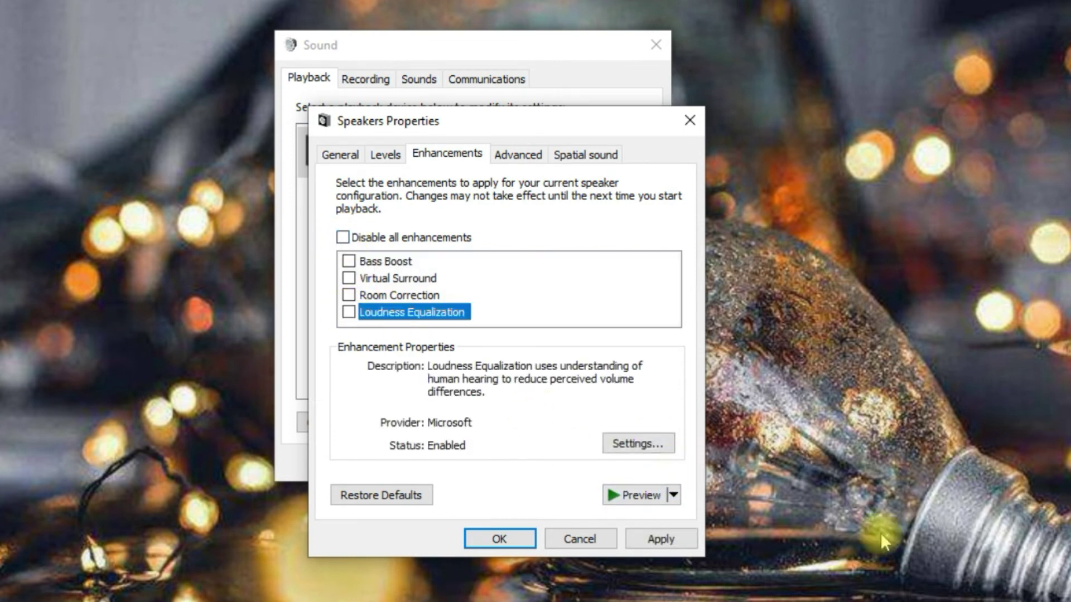
left_click(781, 533)
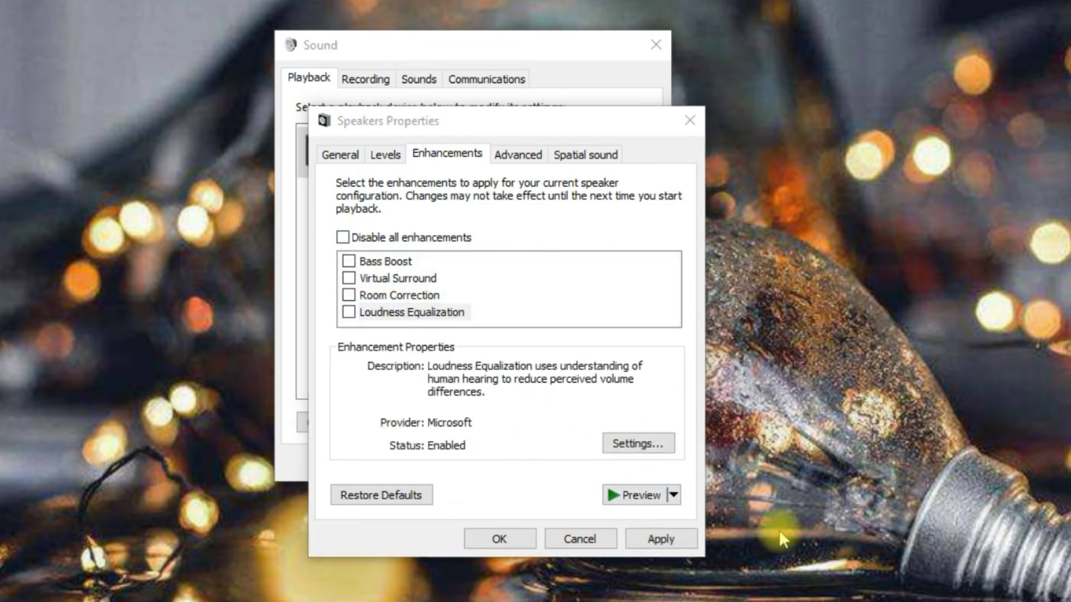
left_click(661, 537)
left_click(499, 538)
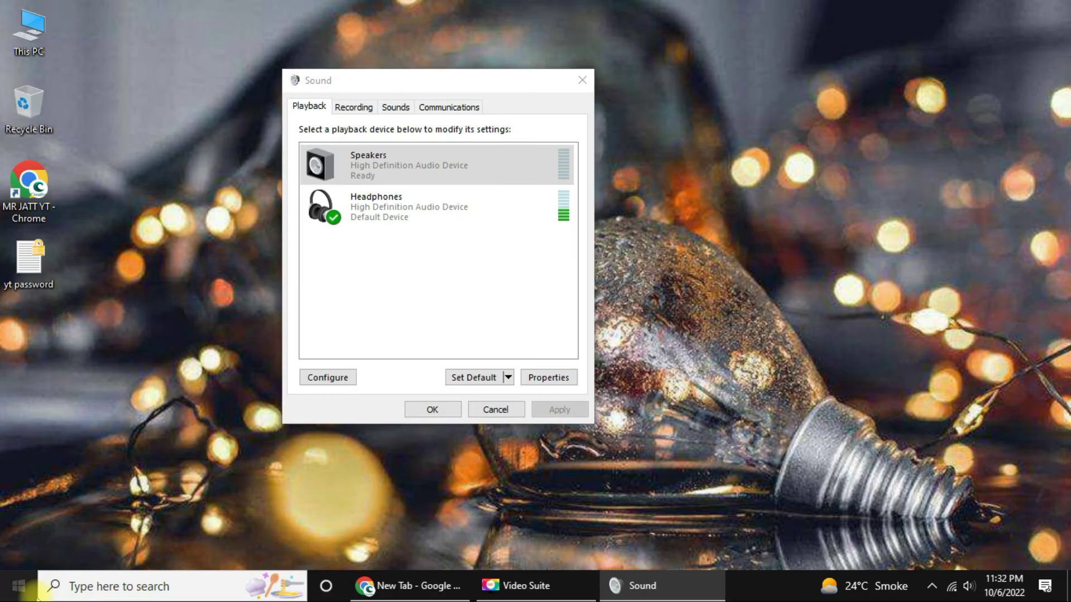
Step: Restart the computer
left_click(22, 587)
left_click(22, 551)
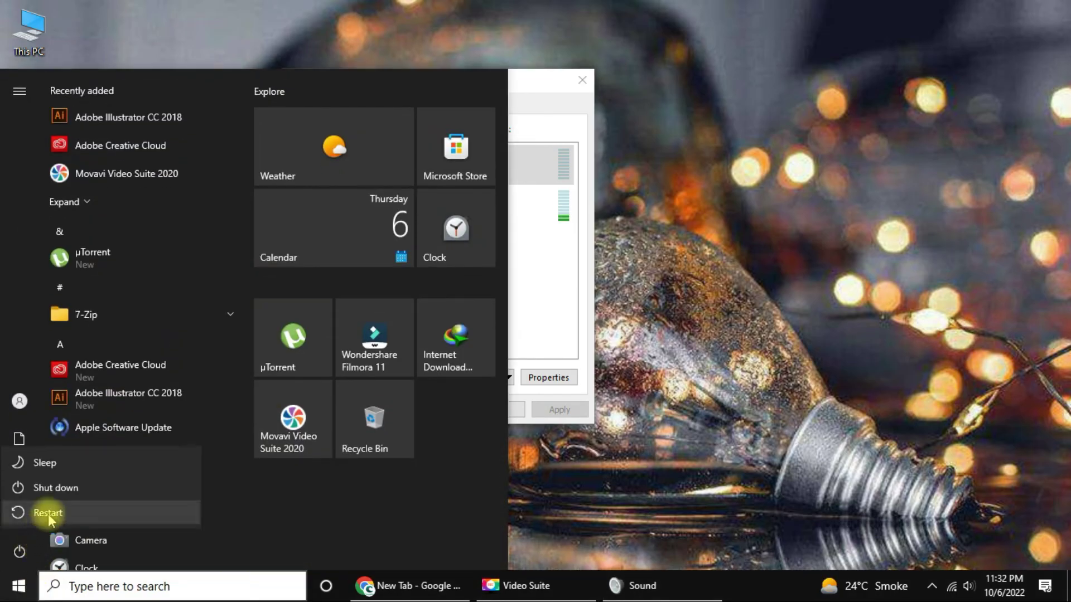
left_click(49, 514)
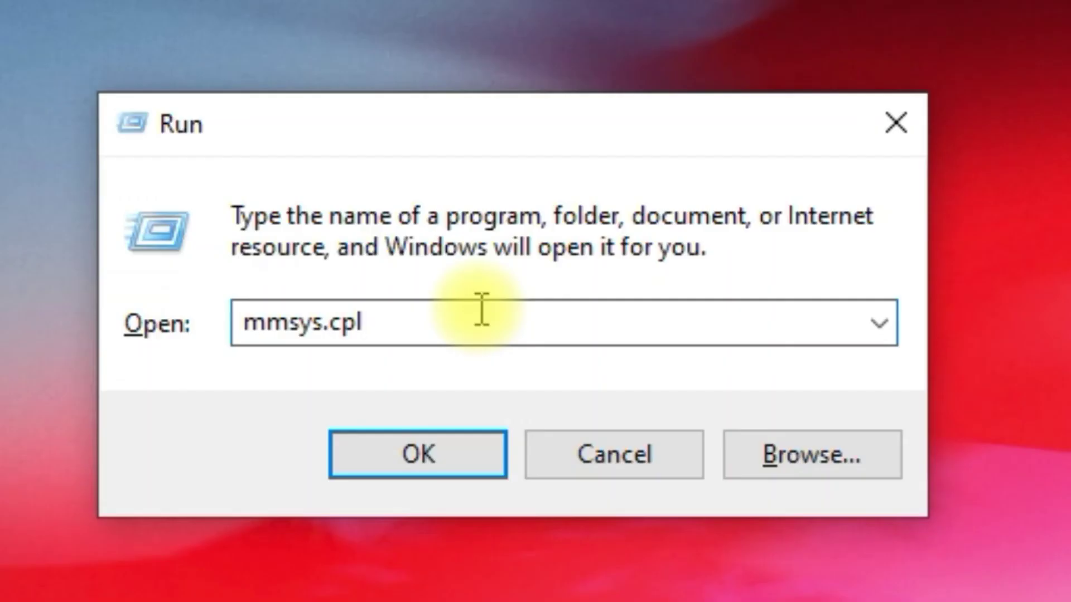
Step: Launch the Sound control panel with mmsys.cpl and open the properties of the Speakers device
left_click(350, 454)
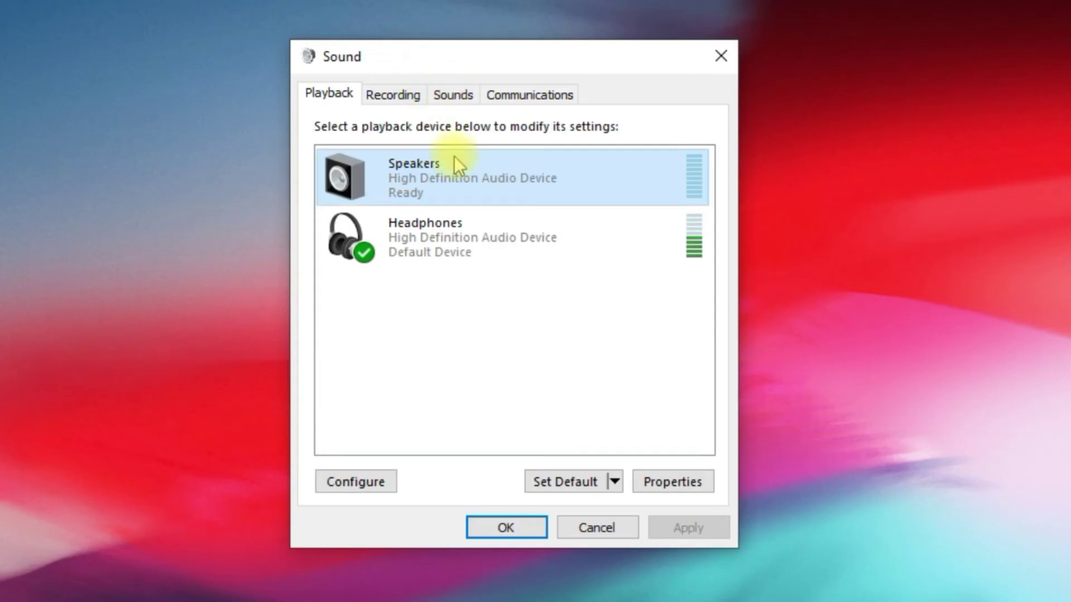
right_click(465, 168)
left_click(524, 360)
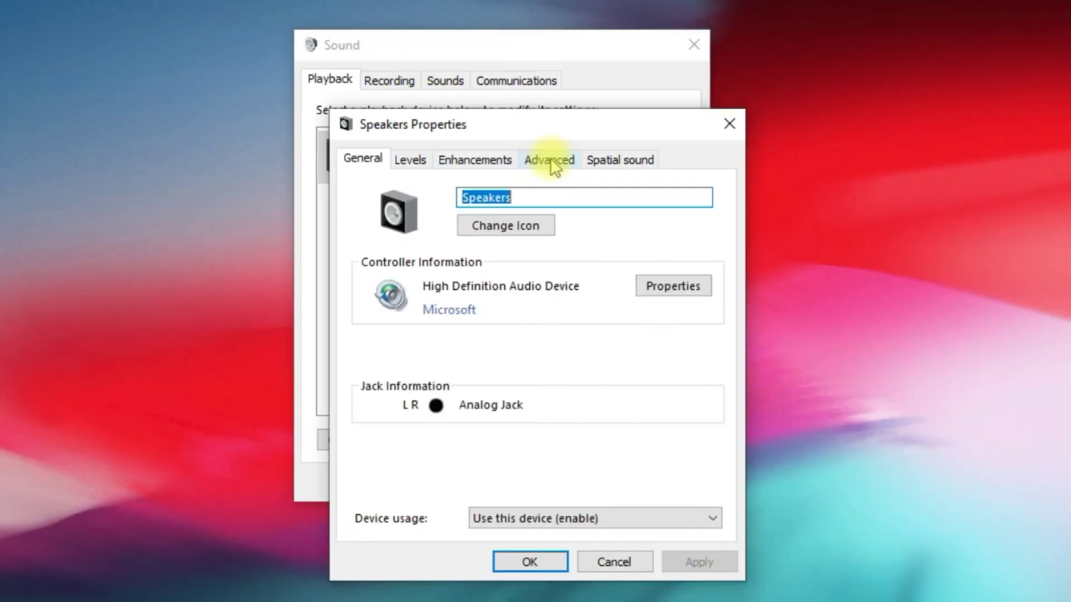
Step: Set the speakers' default format to 24 bit, 96000 Hz (Studio Quality)
left_click(552, 162)
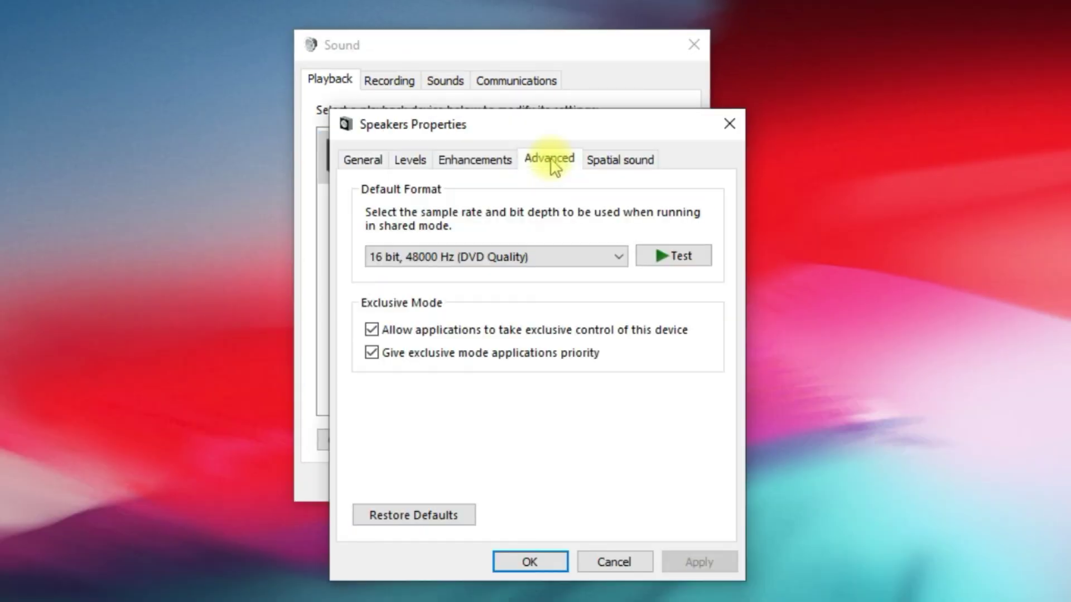
left_click(615, 258)
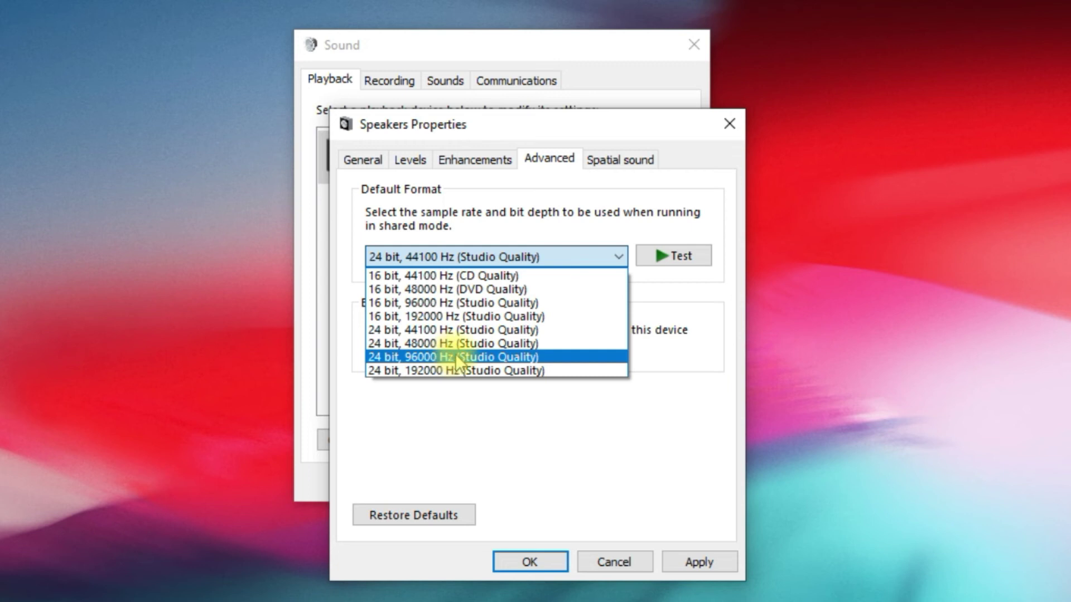
left_click(483, 357)
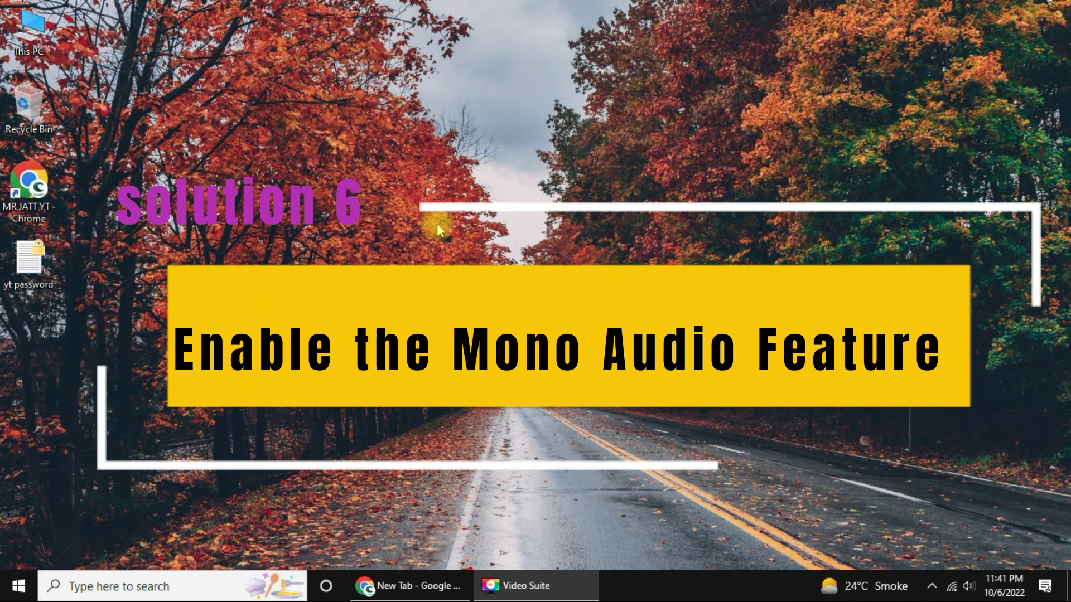
Step: Search for the Settings app and open its Ease of Access category
left_click(132, 584)
type("sett")
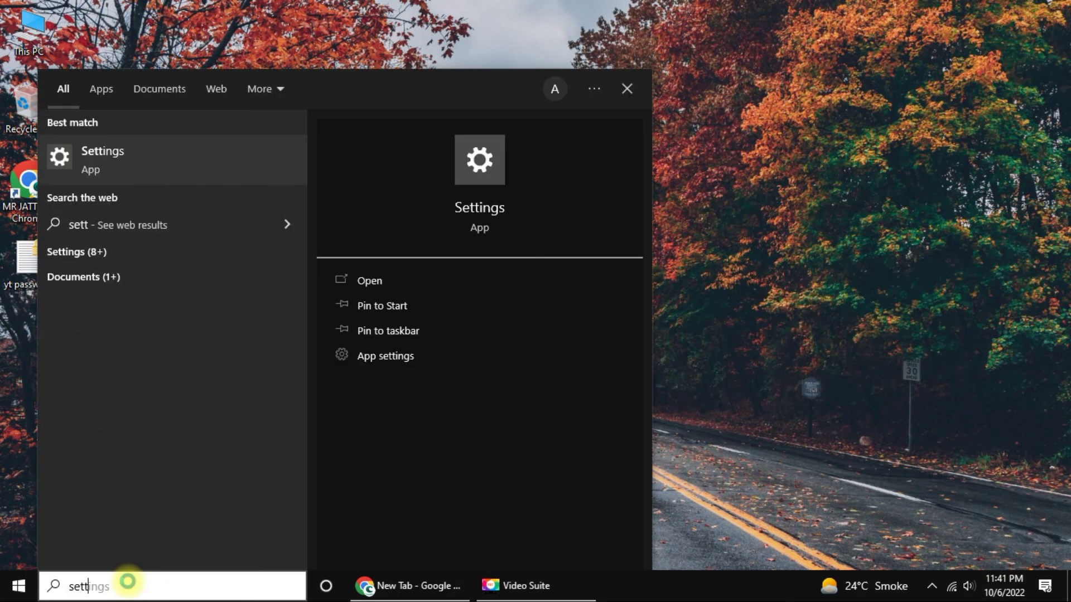
left_click(197, 165)
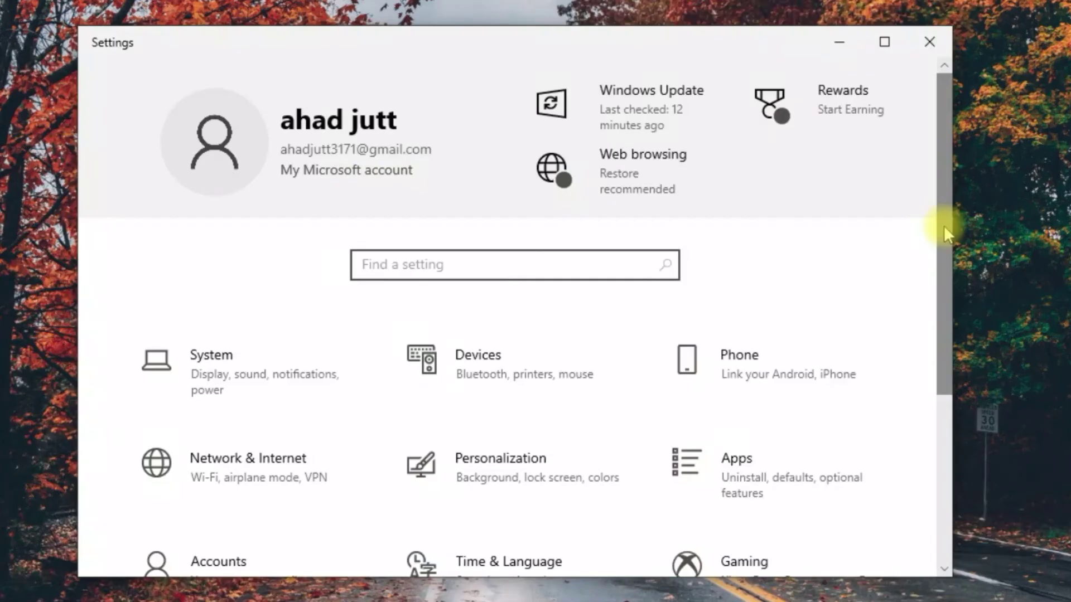
left_click_drag(945, 278, 952, 424)
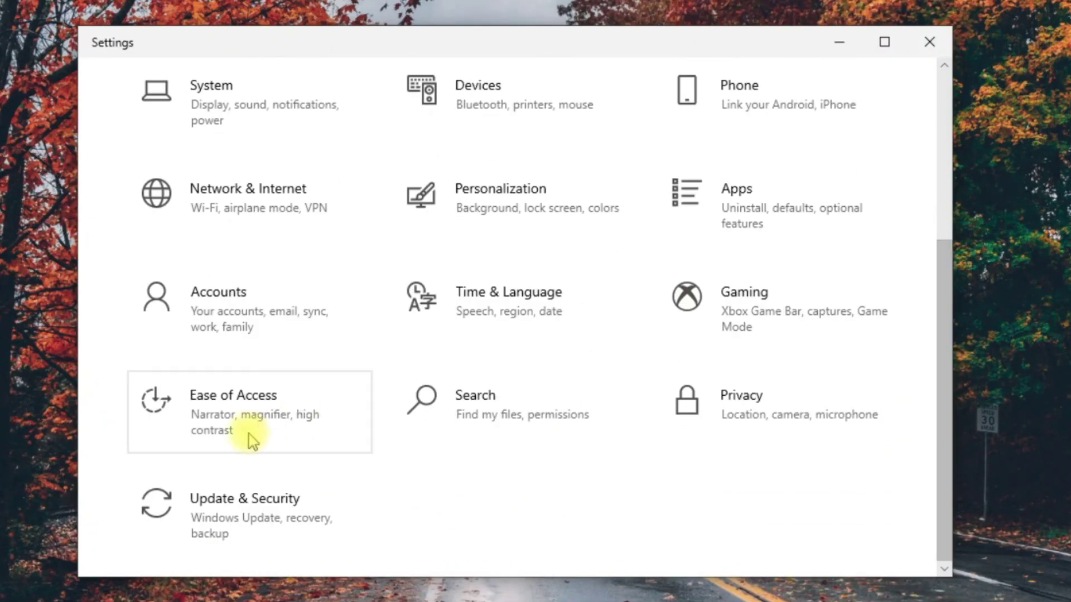
left_click(202, 424)
Step: Turn on mono audio in the Audio settings of the Hearing group
left_click_drag(382, 310, 399, 452)
left_click(137, 339)
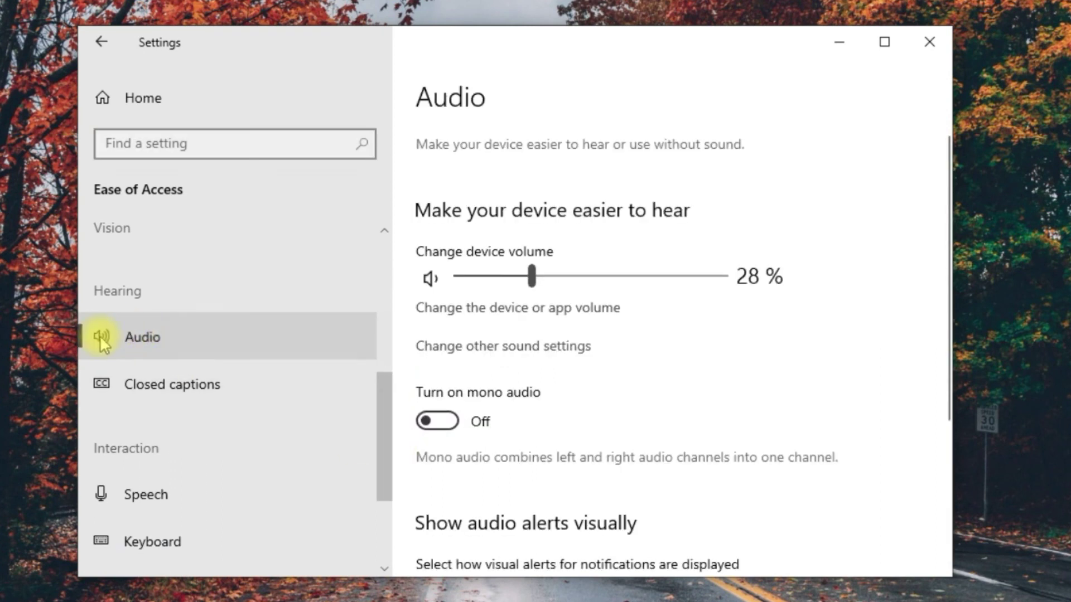
left_click(450, 422)
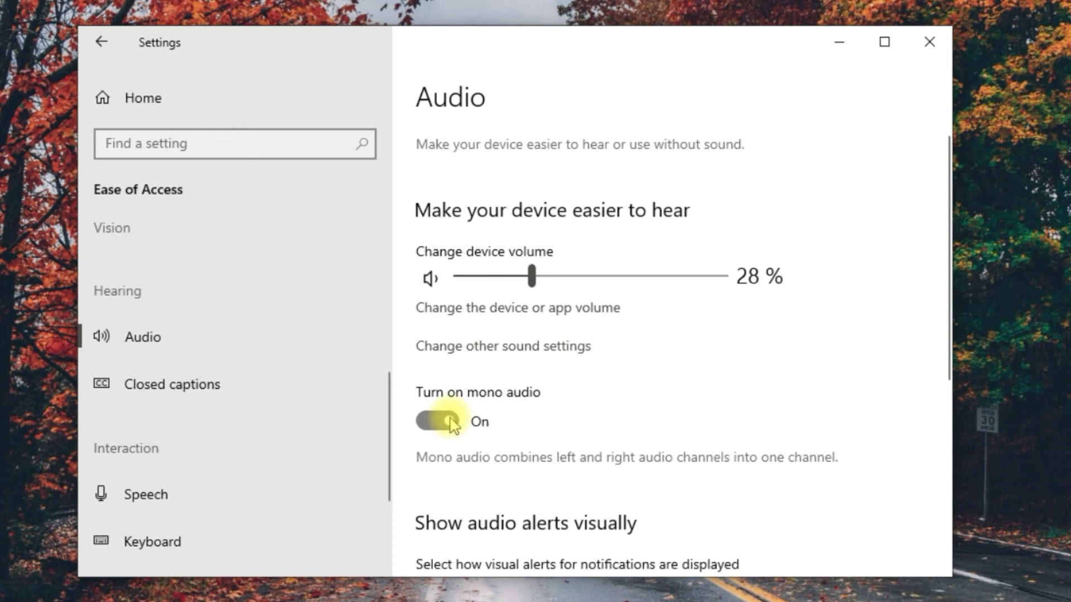